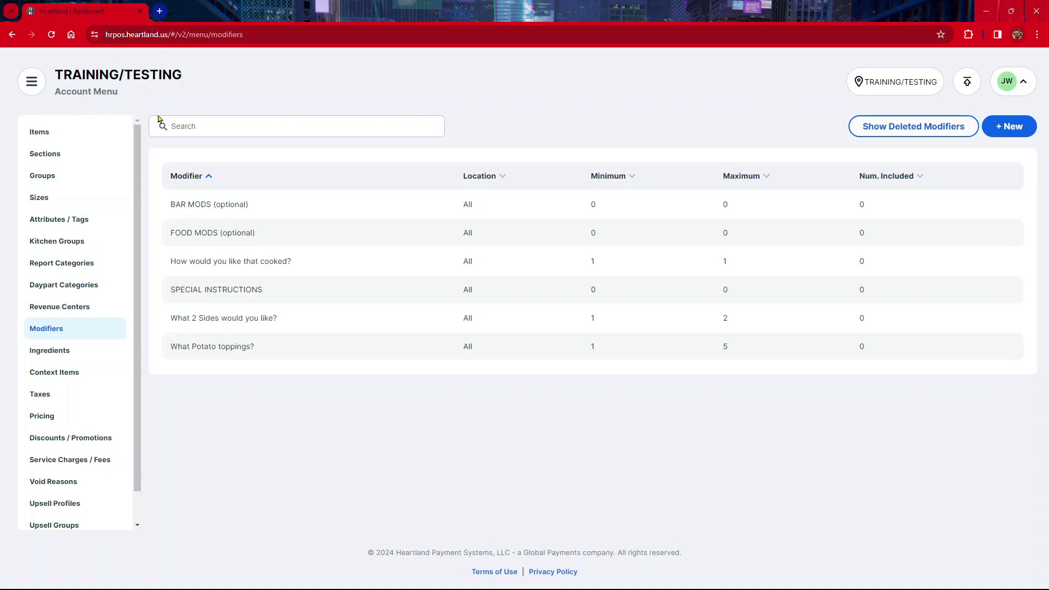
# Open the modifiers list of the account menu and start a new modifier.
pyautogui.click(31, 82)
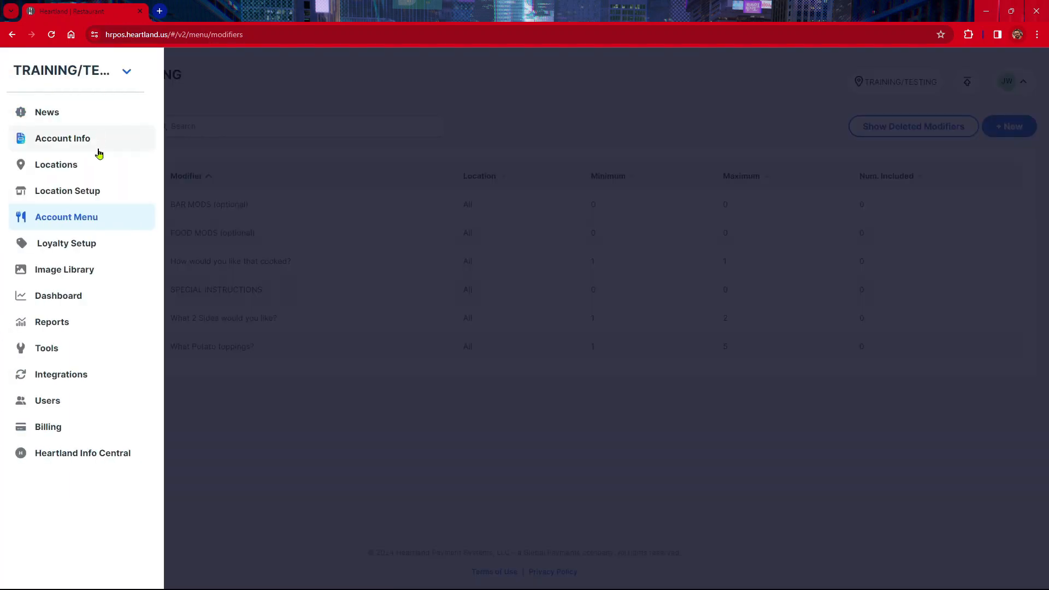
pyautogui.click(99, 218)
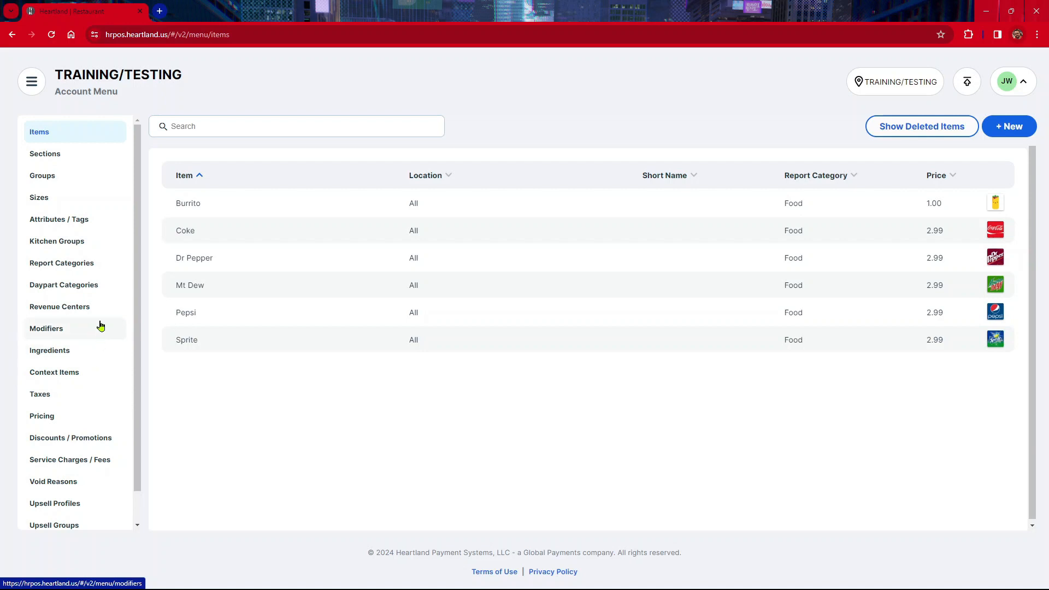
pyautogui.click(100, 326)
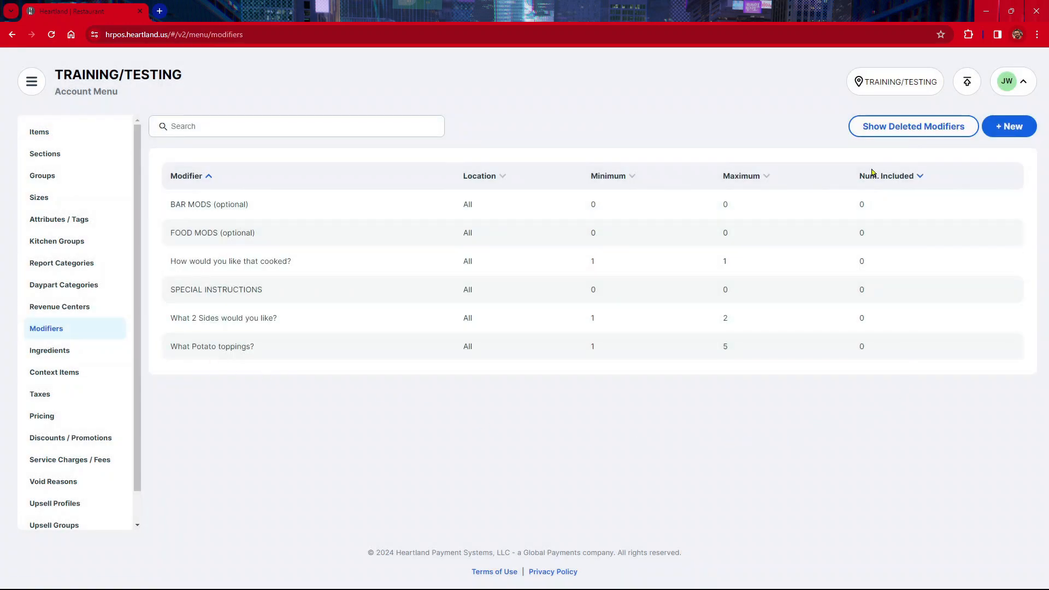
pyautogui.click(1009, 136)
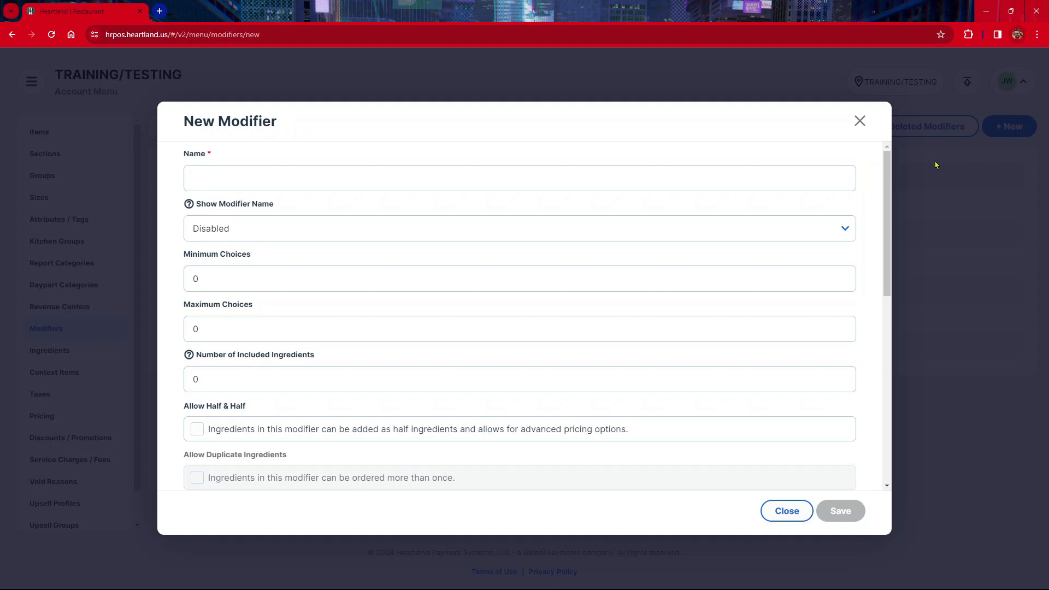
# Name the new modifier "What dressing would you like?".
pyautogui.click(677, 170)
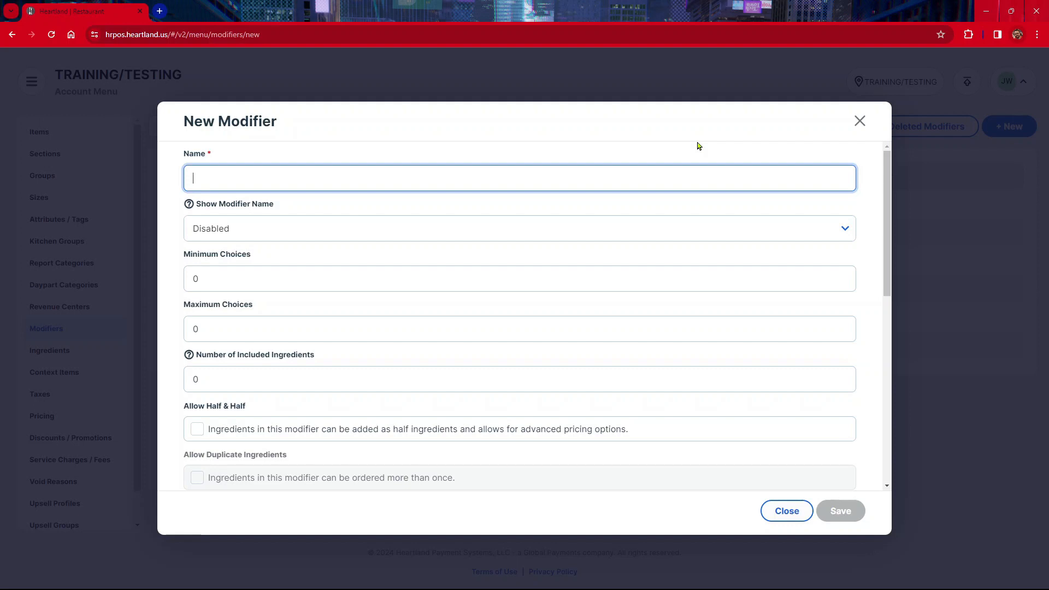
pyautogui.write('Wha')
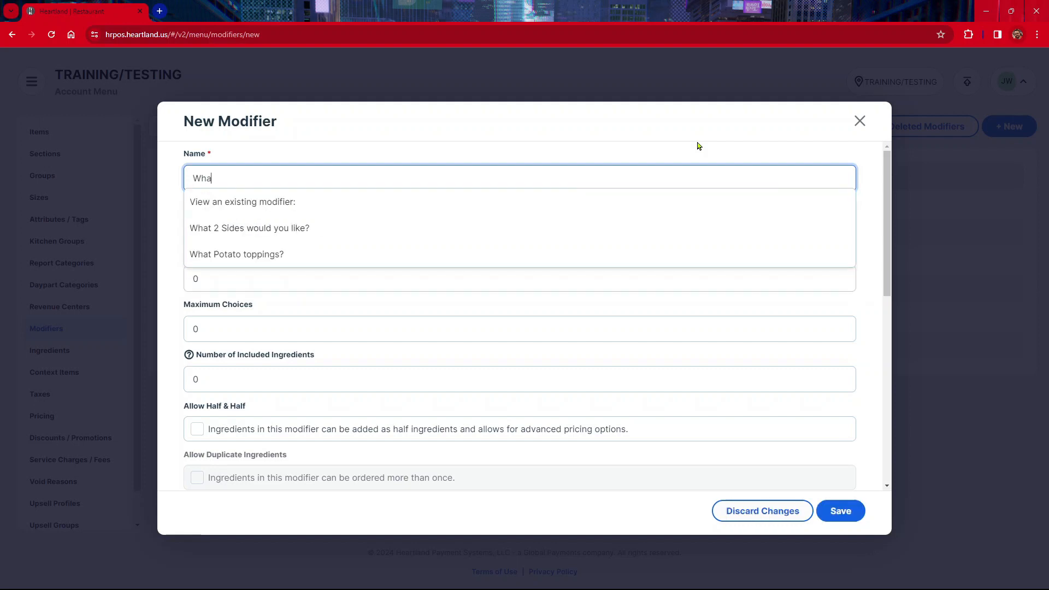
pyautogui.write('t dressin')
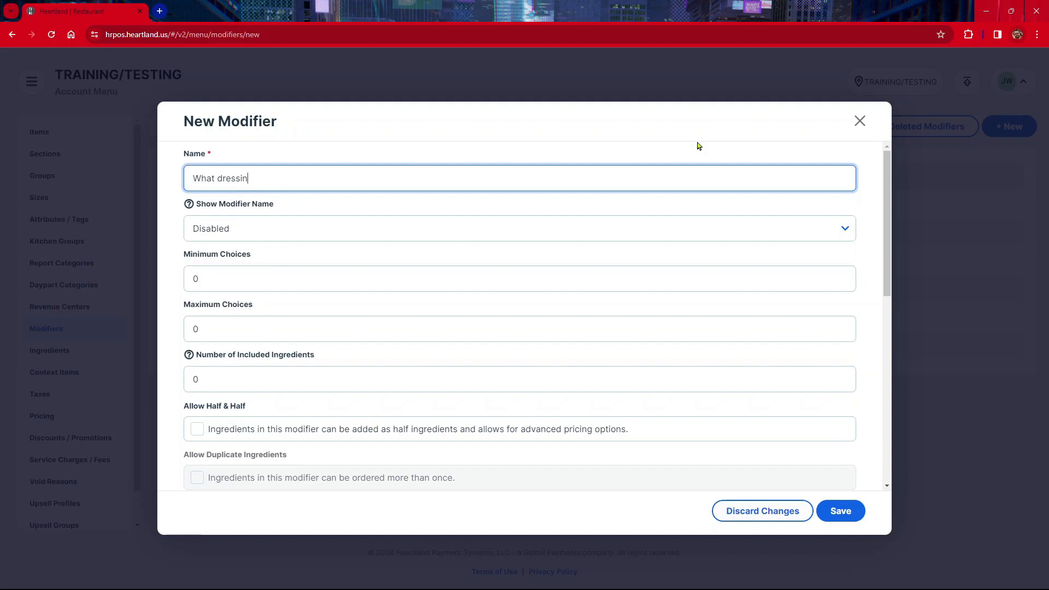
pyautogui.write('g would you like?')
# Set Show Modifier Name to Ticket Screen for the dressing modifier.
pyautogui.click(285, 228)
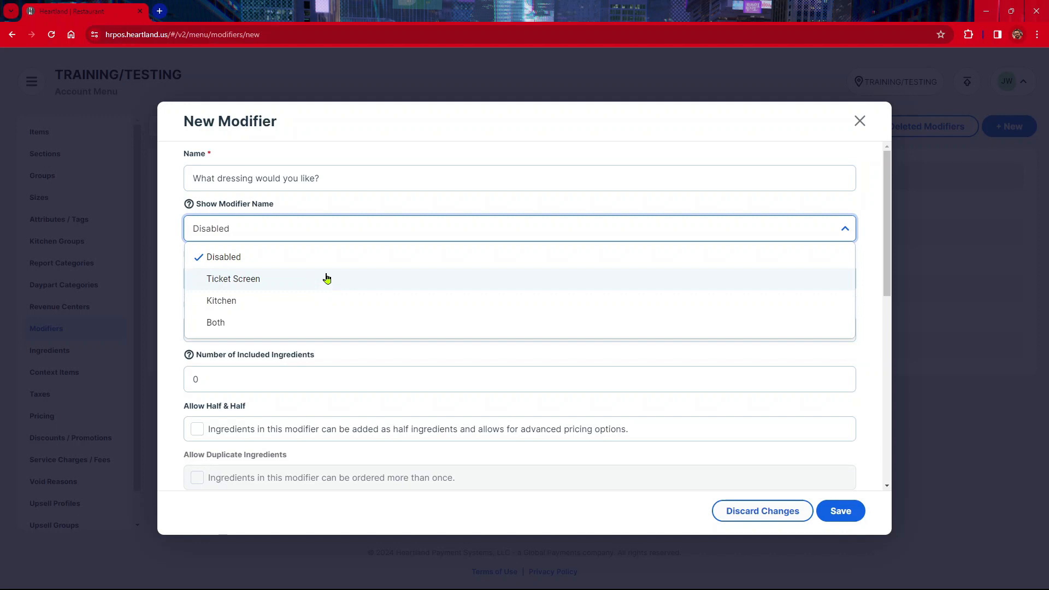
pyautogui.click(326, 279)
pyautogui.click(314, 230)
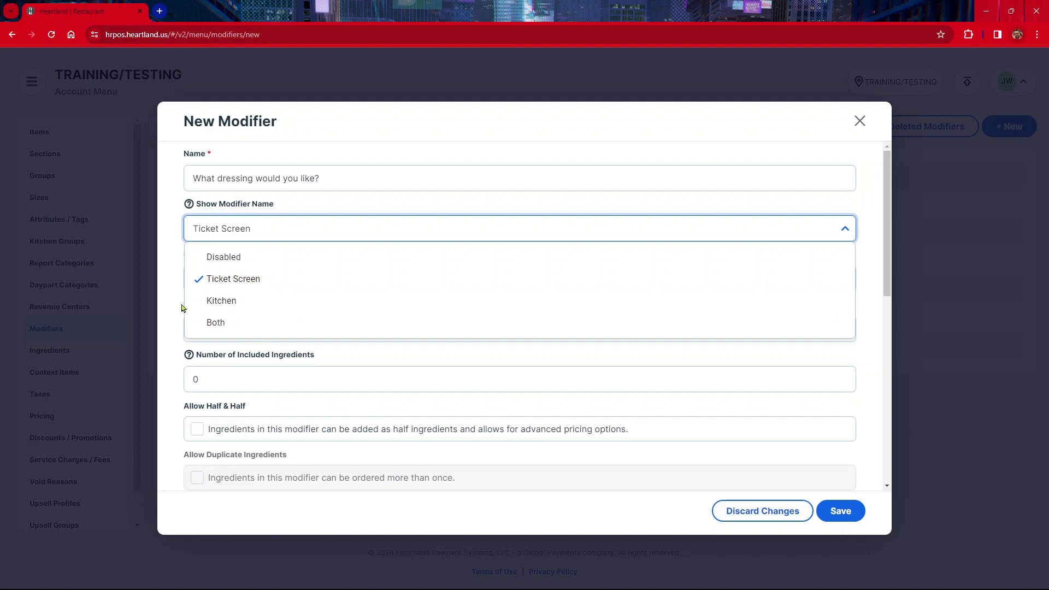
pyautogui.click(168, 356)
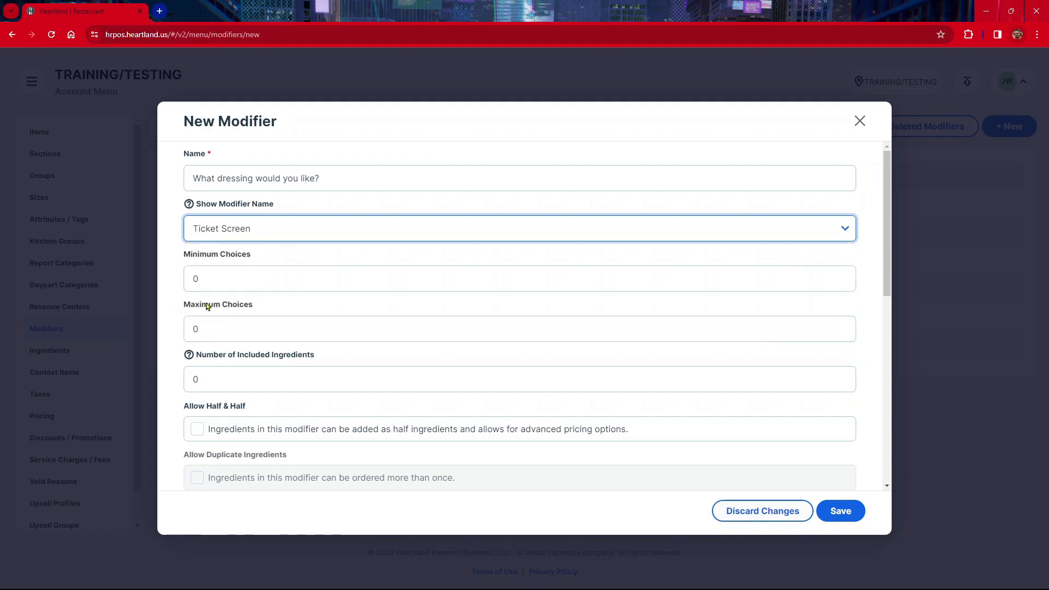
# Set the modifier's minimum choices to 1 and maximum choices to 2.
pyautogui.doubleClick(283, 276)
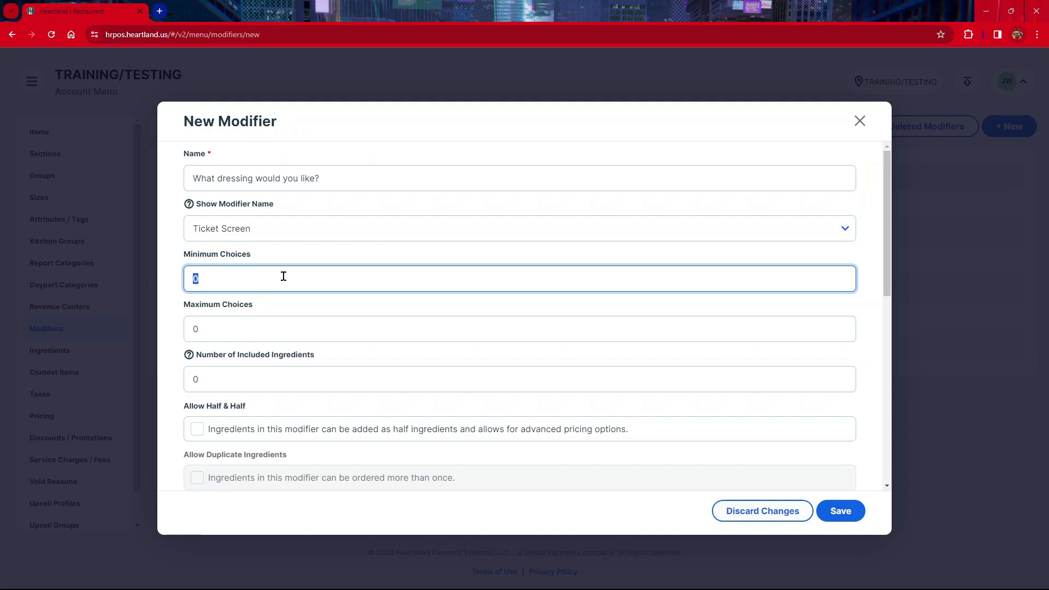
pyautogui.write('1')
pyautogui.doubleClick(283, 330)
pyautogui.write('2')
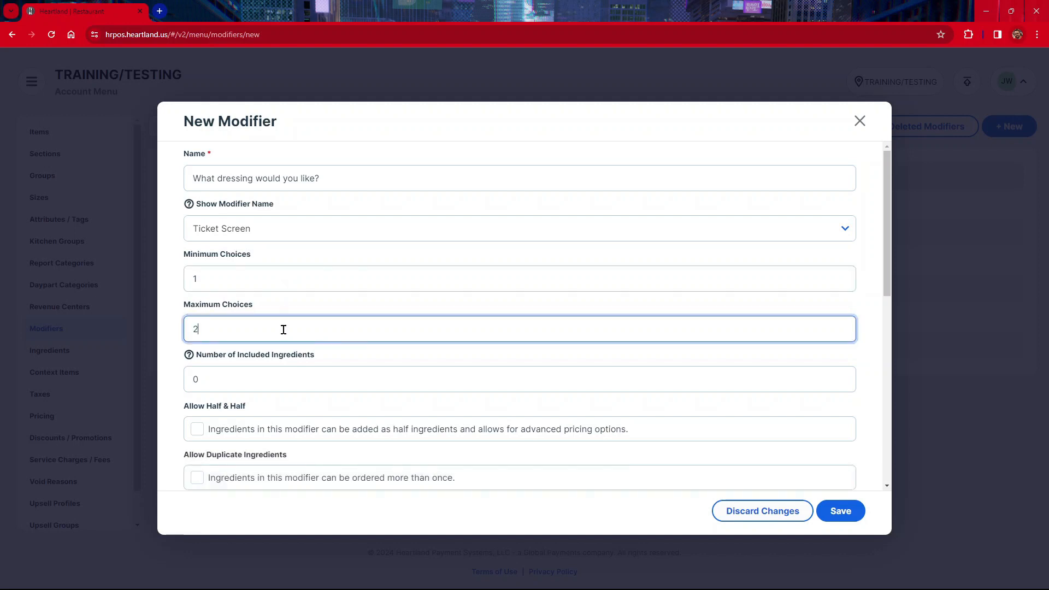
pyautogui.click(180, 302)
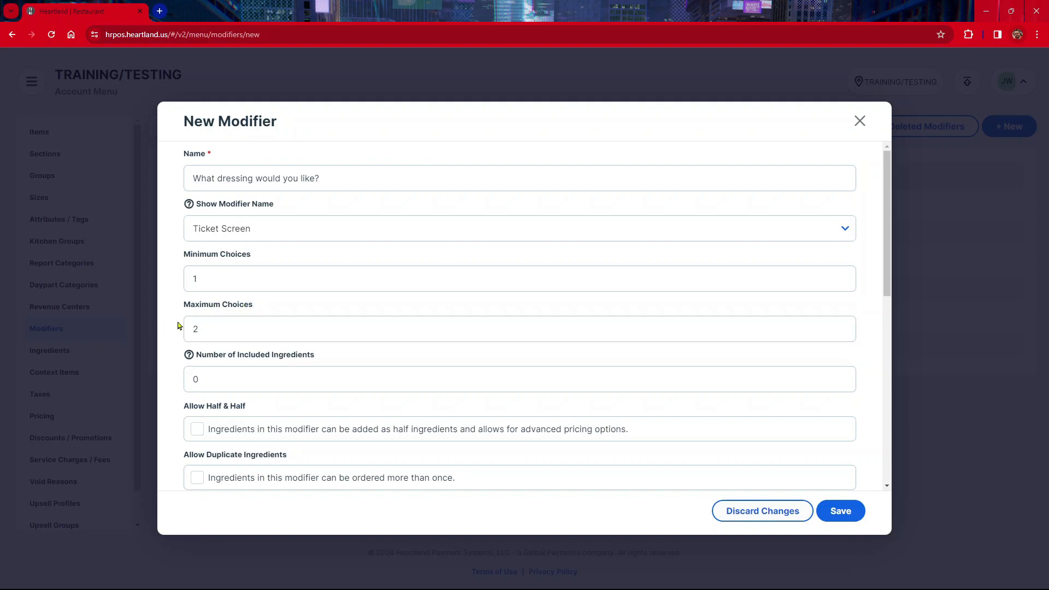
# Set the number of included ingredients to 1 and allow duplicate ingredients for the modifier.
pyautogui.scroll(-2, 177, 358)
pyautogui.scroll(-1, 173, 360)
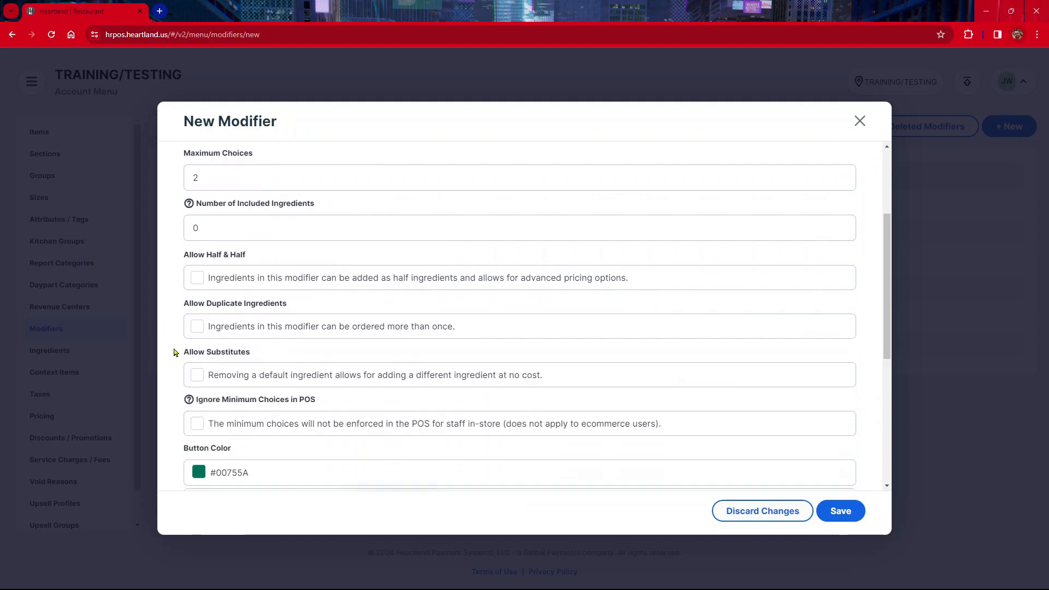
pyautogui.click(222, 213)
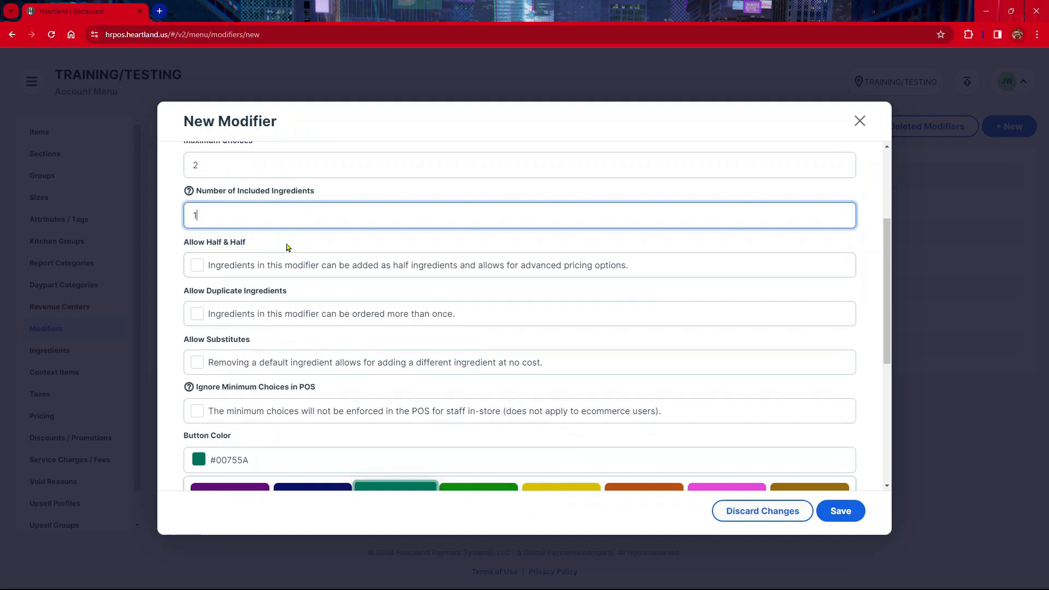
pyautogui.scroll(-1, 172, 269)
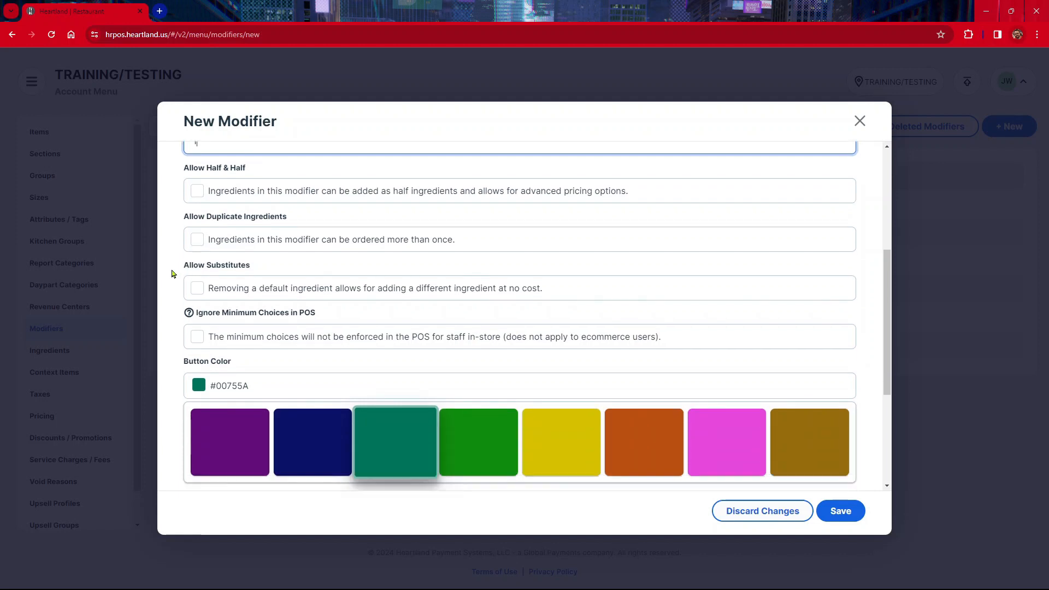
pyautogui.scroll(-1, 172, 273)
pyautogui.scroll(1, 193, 237)
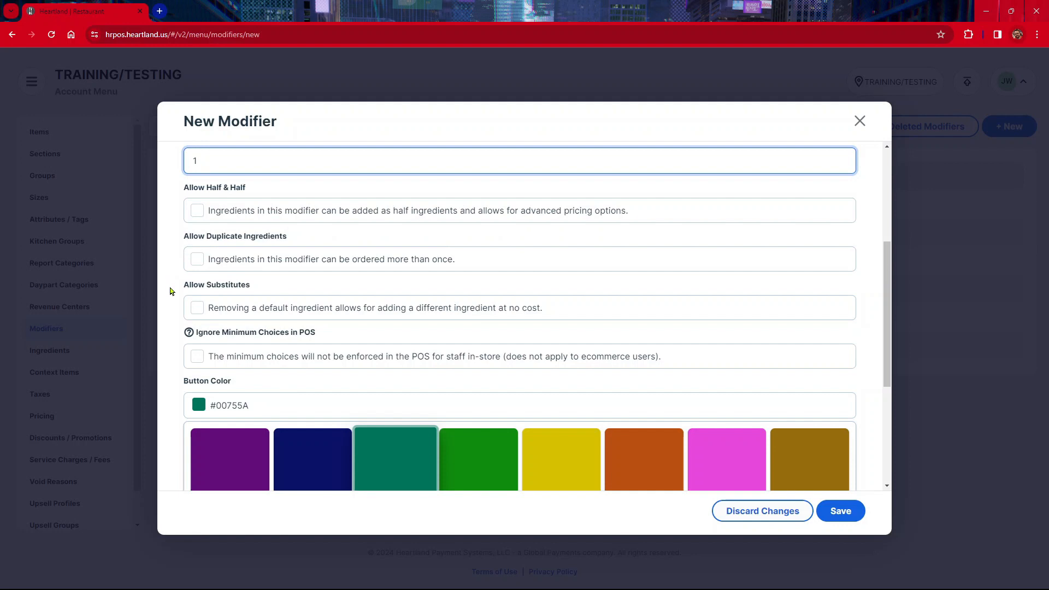
pyautogui.click(196, 260)
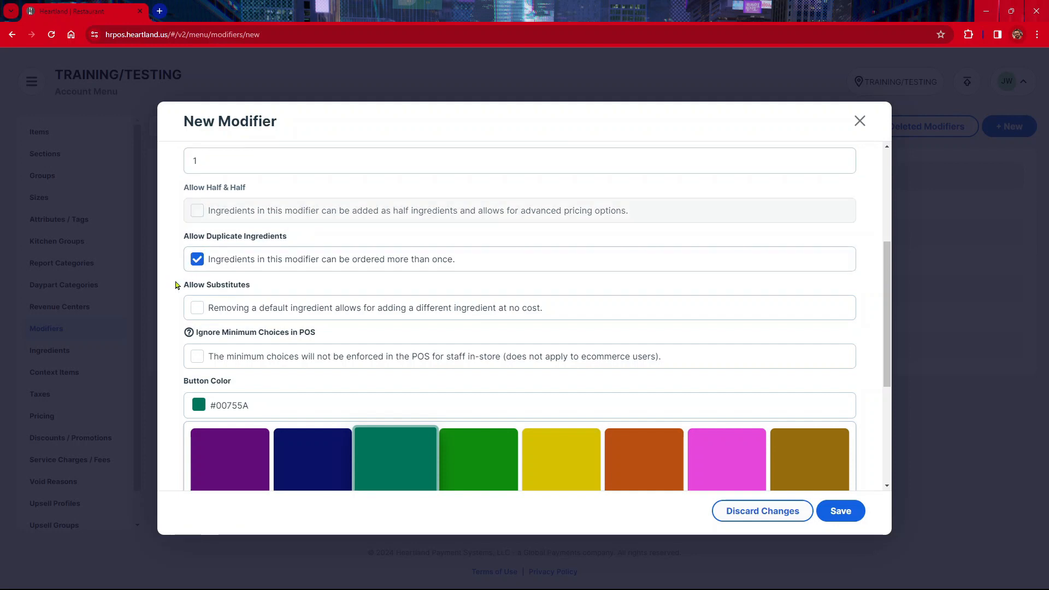
# Set the modifier's button color to the green preset #108D0E.
pyautogui.scroll(-1, 184, 317)
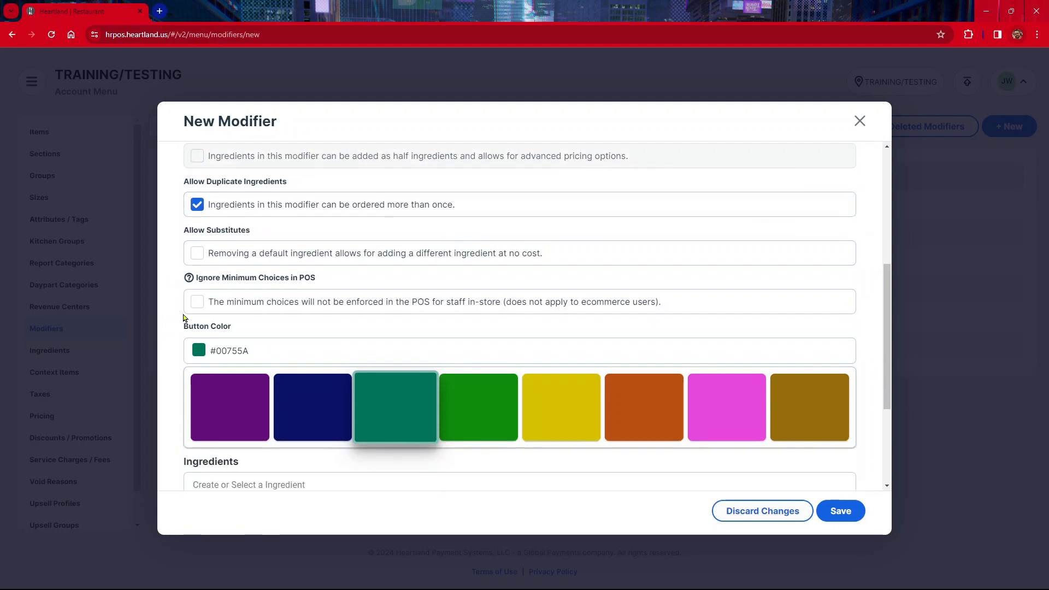
pyautogui.scroll(-1, 184, 318)
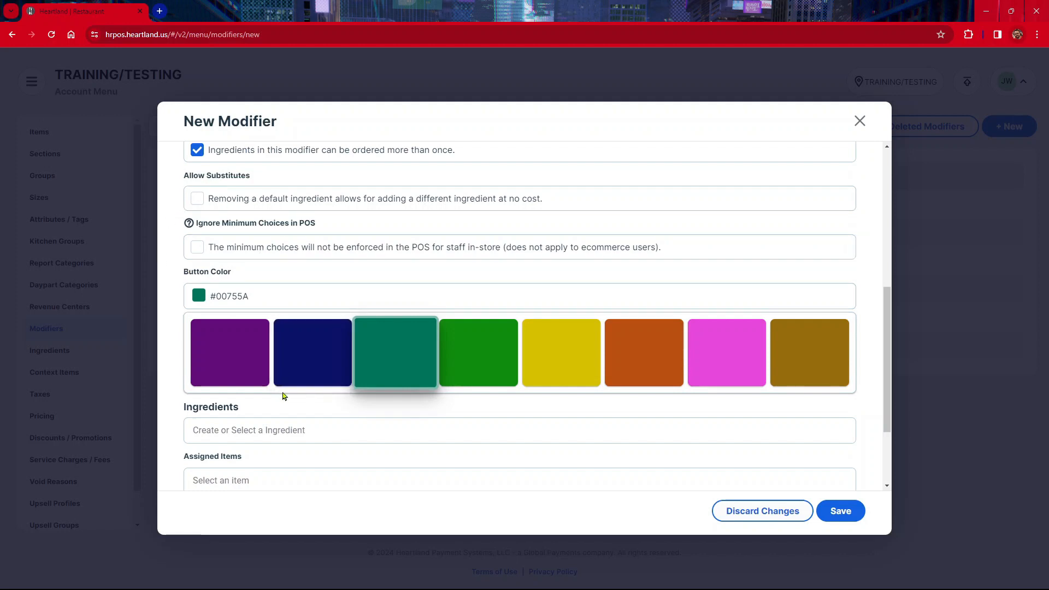
pyautogui.scroll(-1, 284, 395)
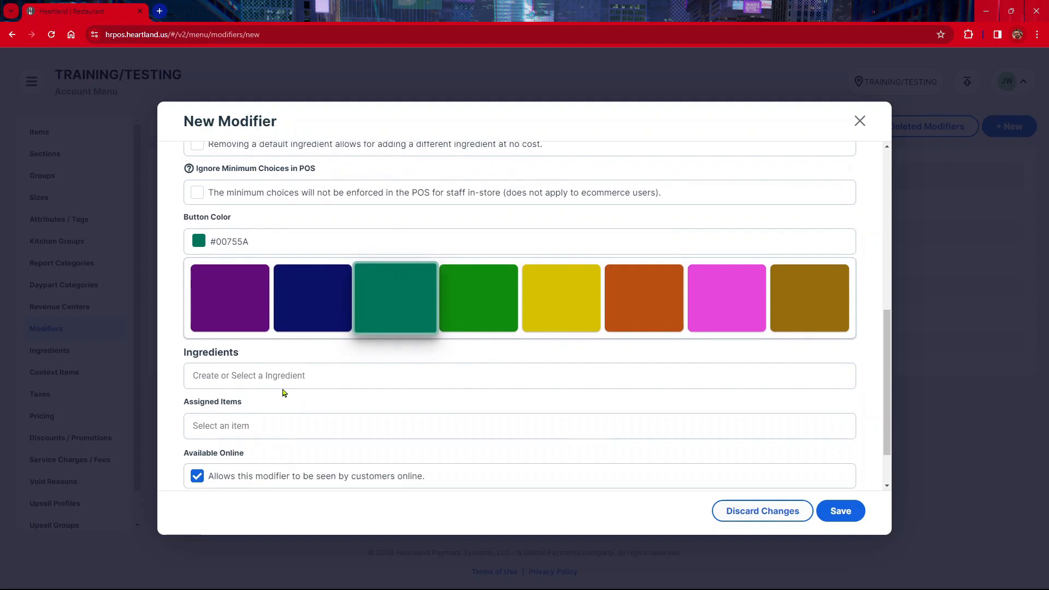
pyautogui.click(476, 298)
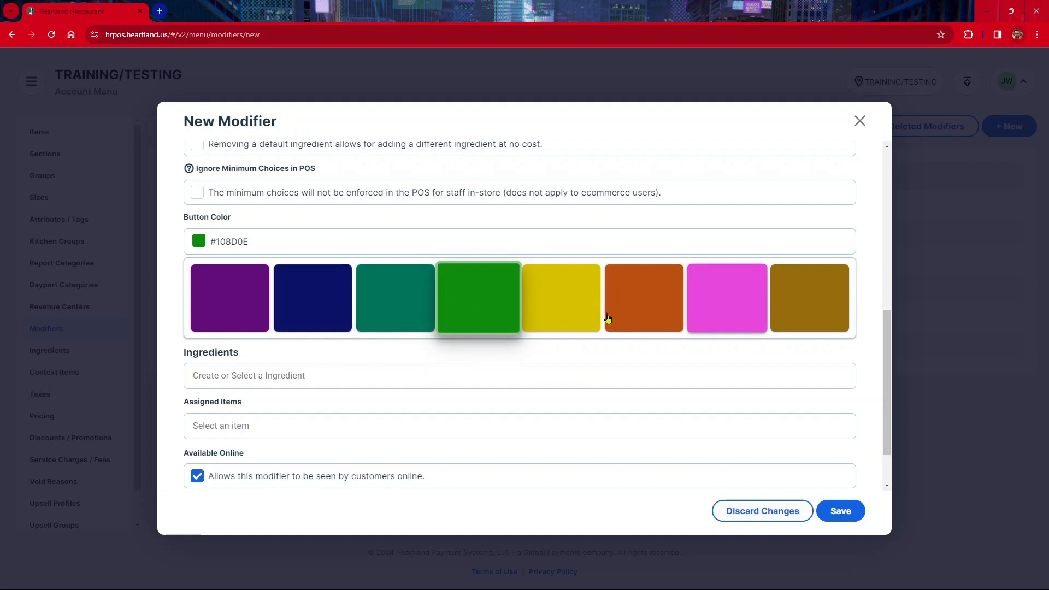
pyautogui.click(290, 247)
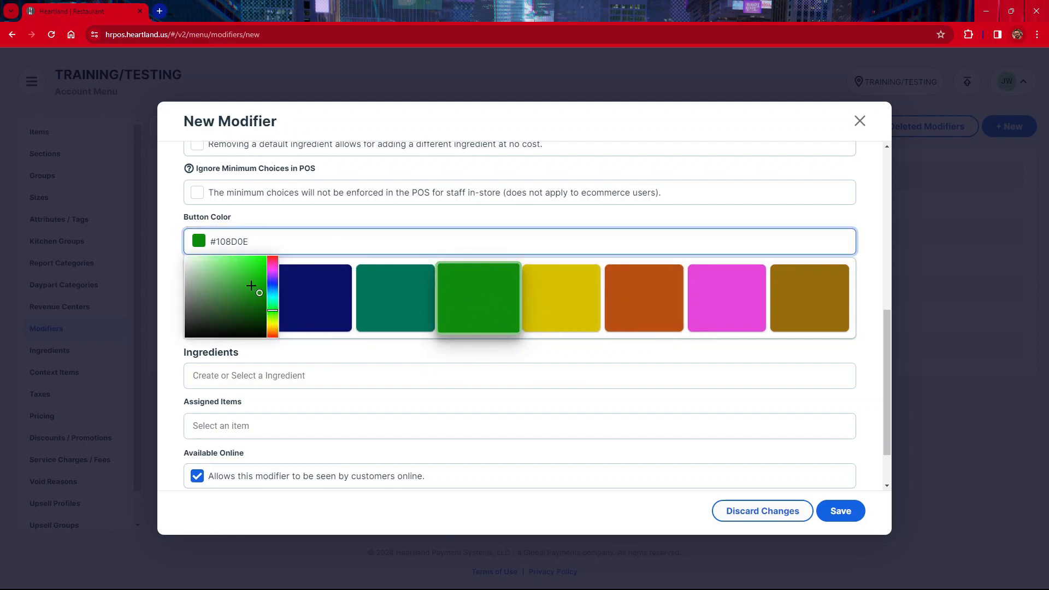
pyautogui.click(290, 222)
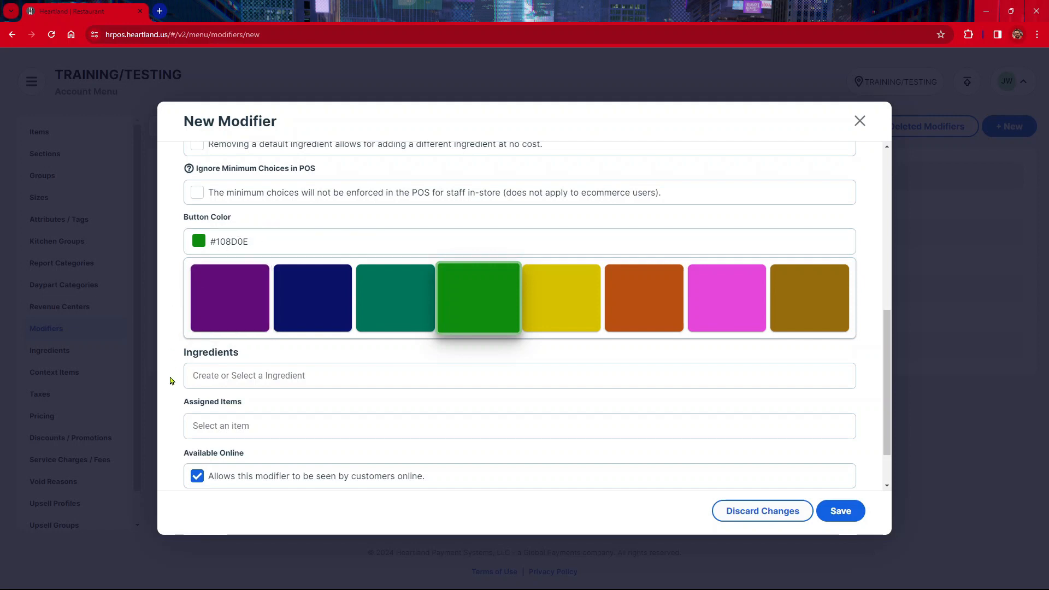
# Find the existing RANCH ingredient and add it to the modifier's ingredients.
pyautogui.scroll(-2, 171, 383)
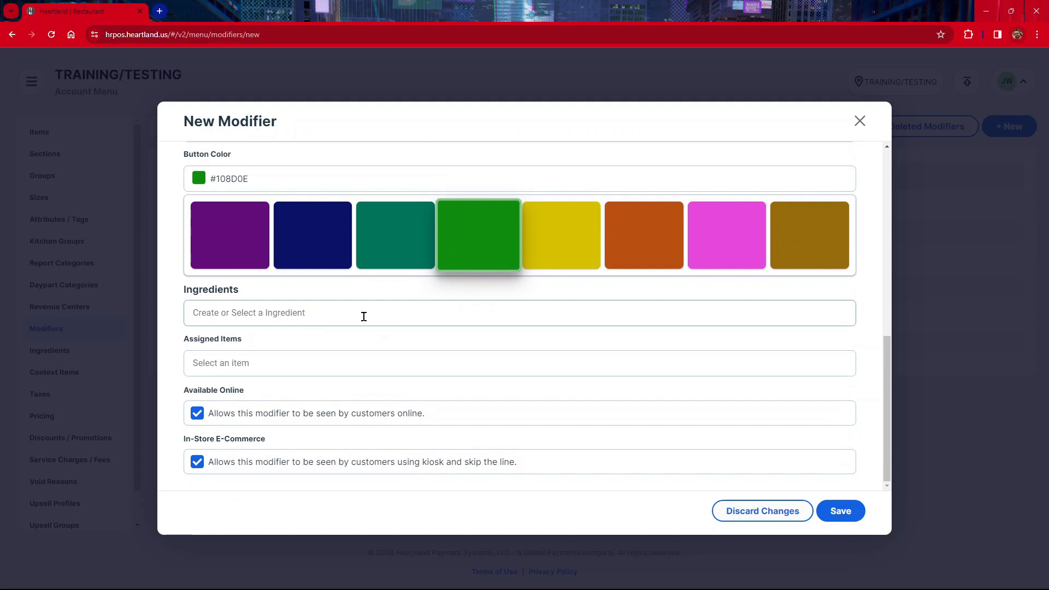
pyautogui.click(364, 316)
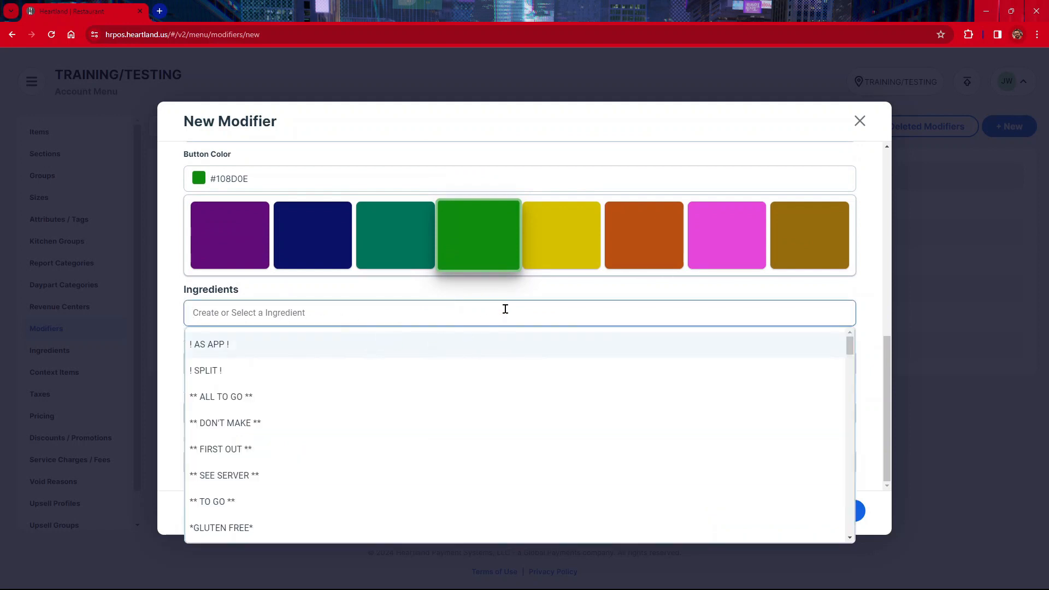
pyautogui.write('ra')
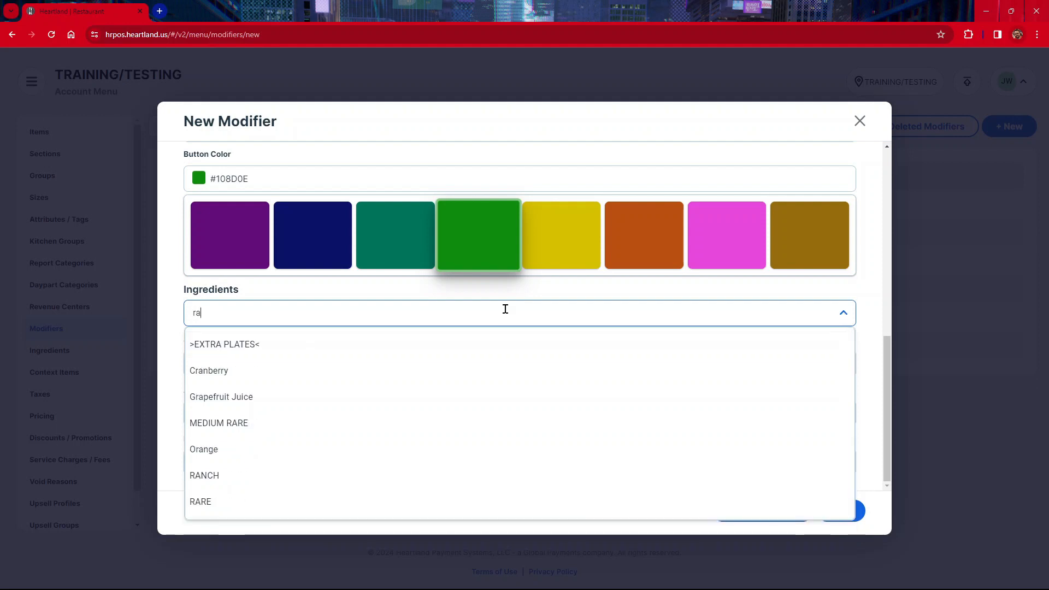
pyautogui.press('BackSpace')
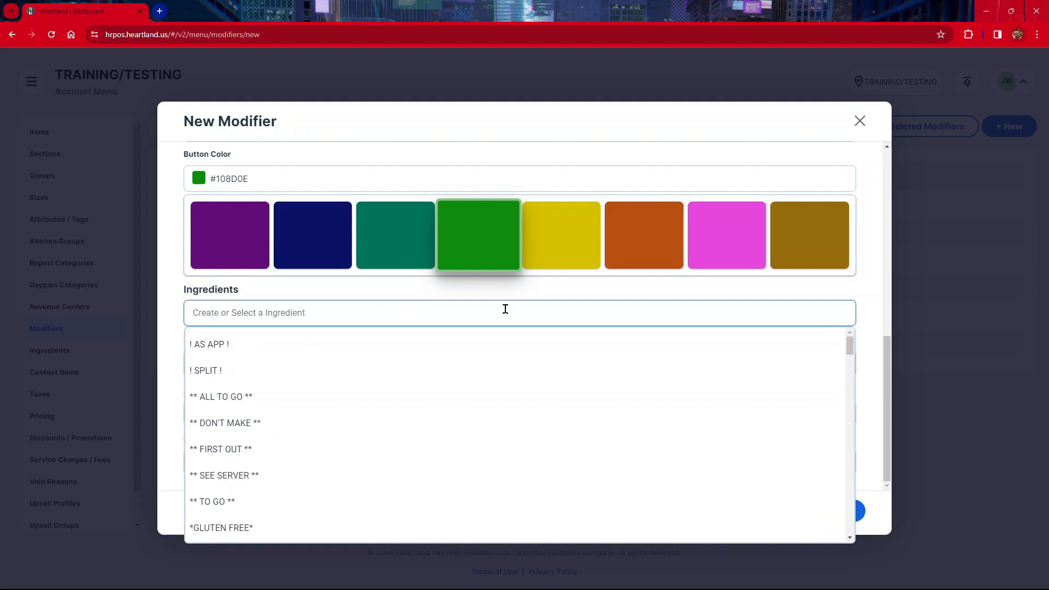
pyautogui.write('RAN')
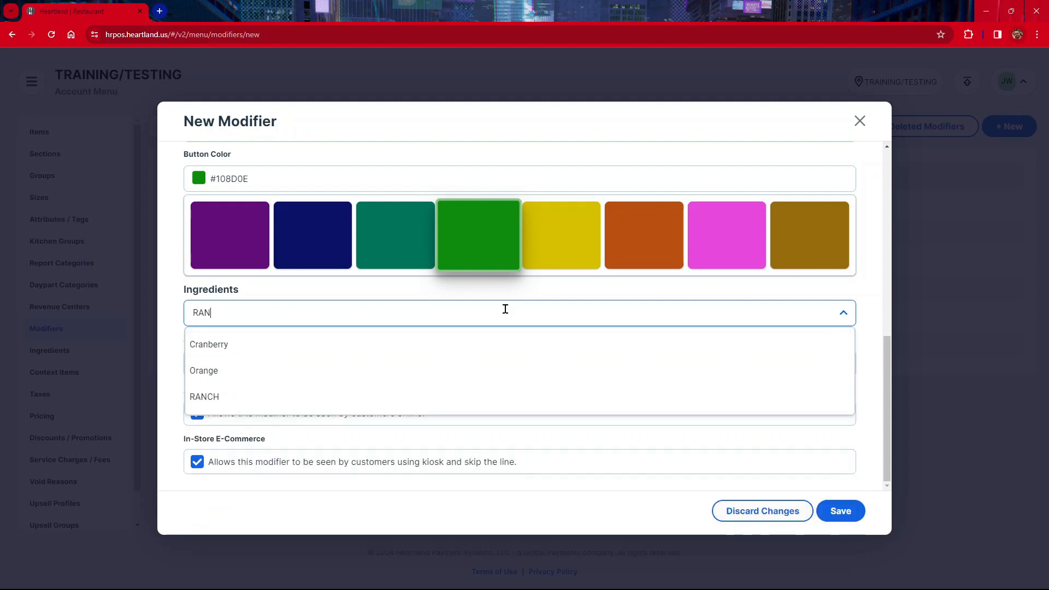
pyautogui.click(362, 398)
# Create a new ingredient named ITALIAN in the modifier's ingredients.
pyautogui.click(360, 367)
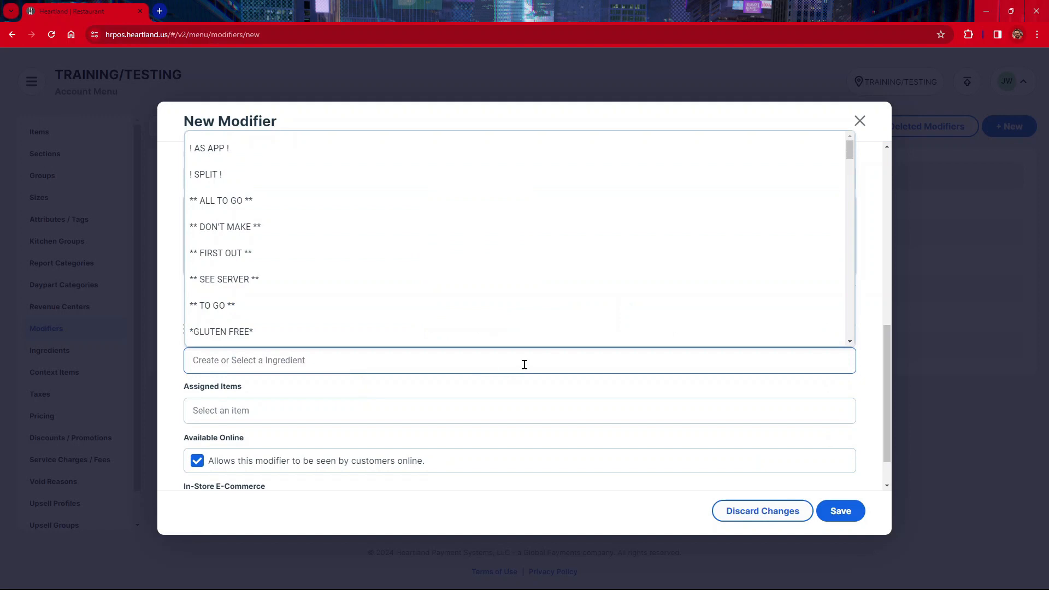
pyautogui.write('ITALIA')
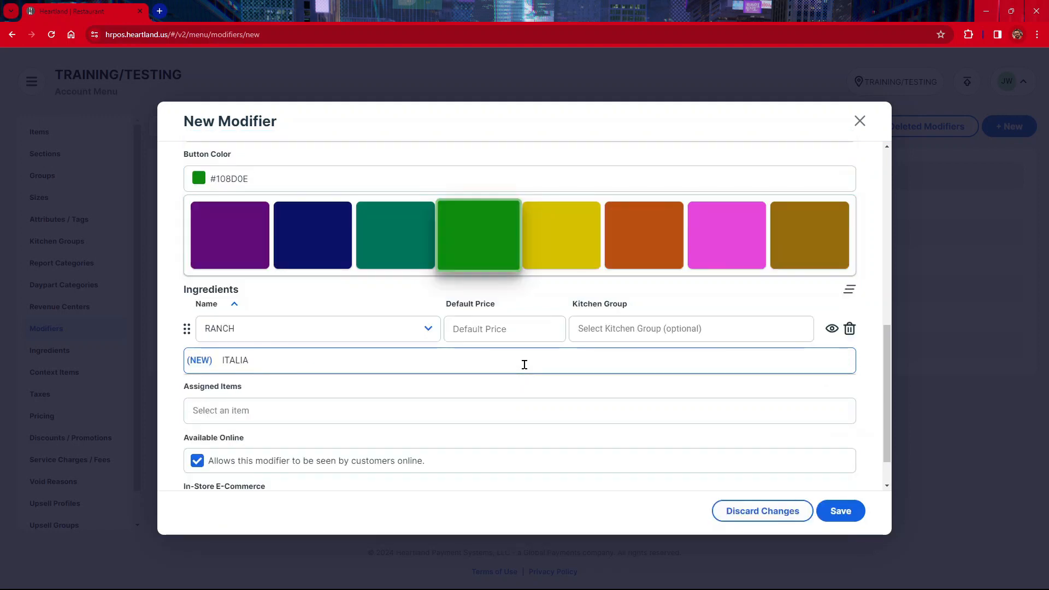
pyautogui.write('N')
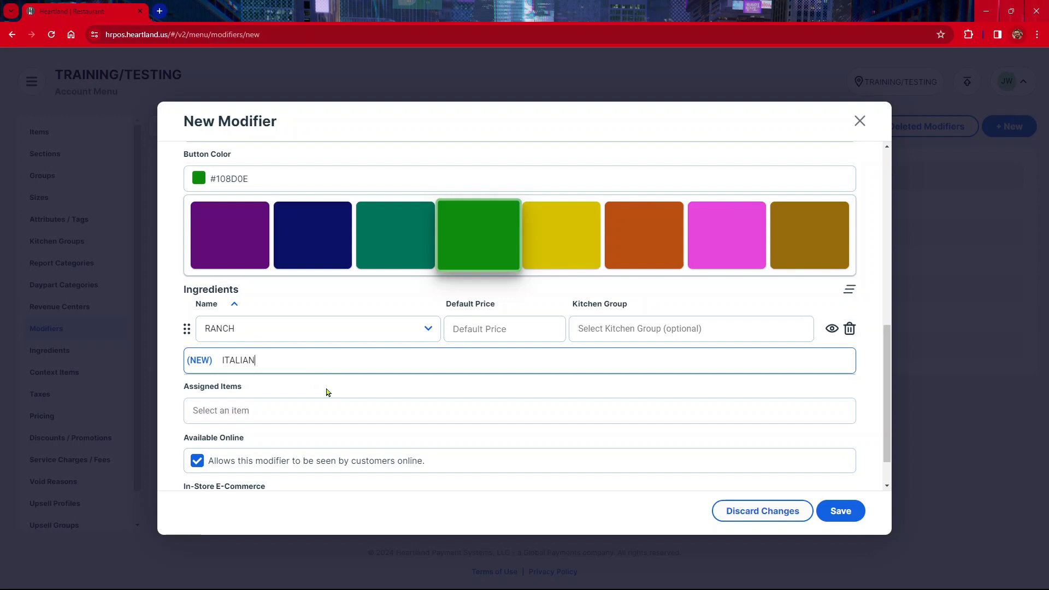
pyautogui.press('Return')
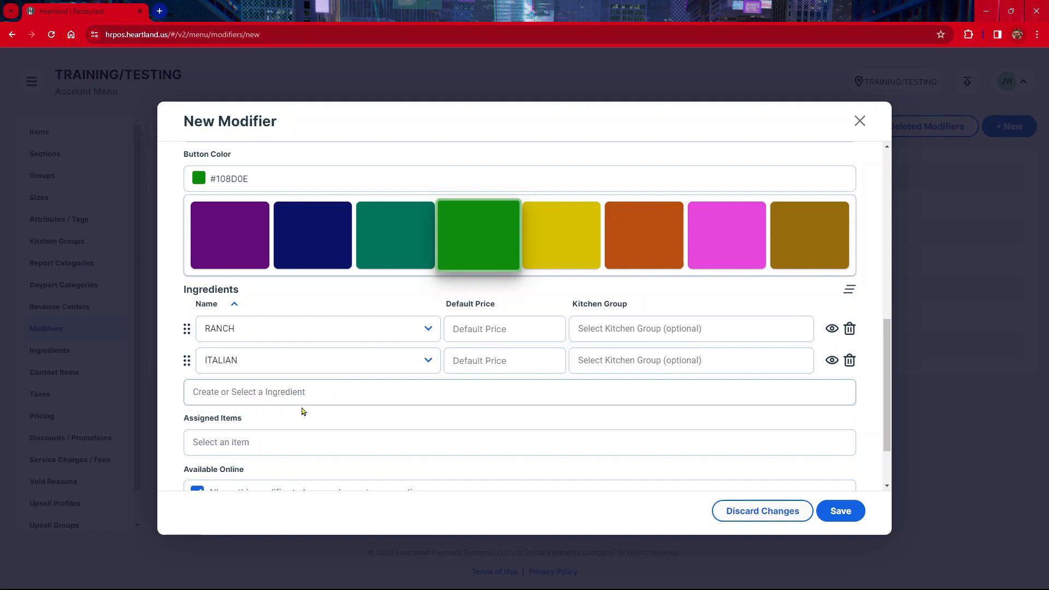
# Create two new ingredients named 1000 ISLAND and HONEY MUSTARD in the modifier's ingredients.
pyautogui.click(307, 397)
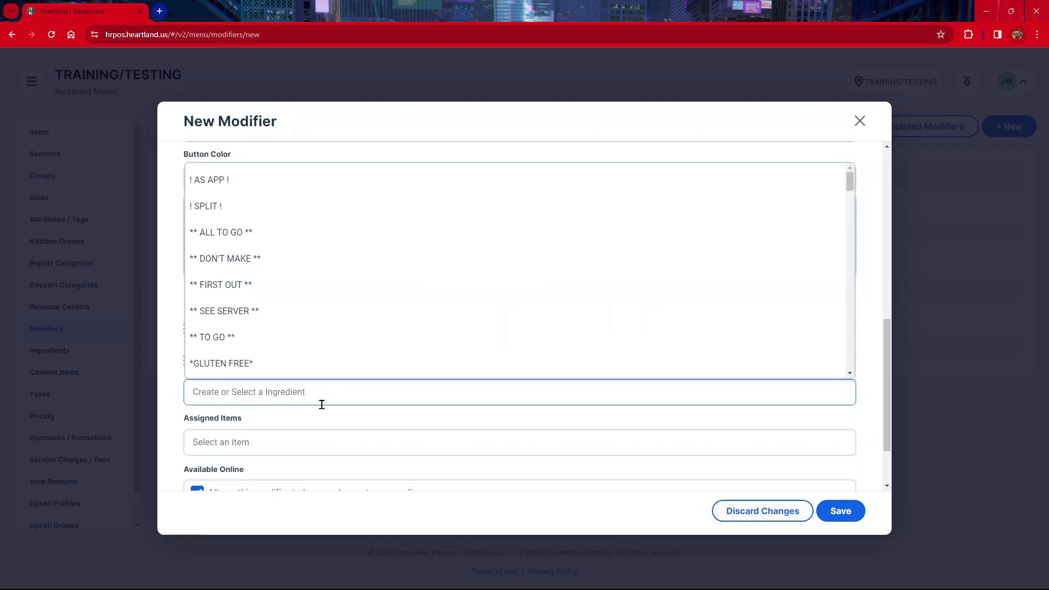
pyautogui.write('1000')
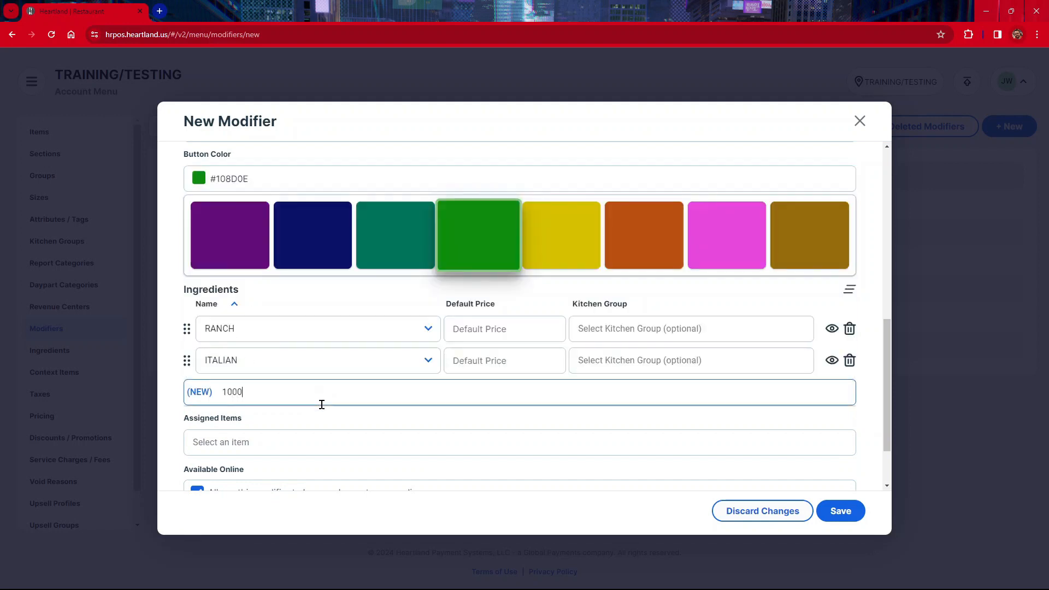
pyautogui.write(' ISLAND')
pyautogui.press('Return')
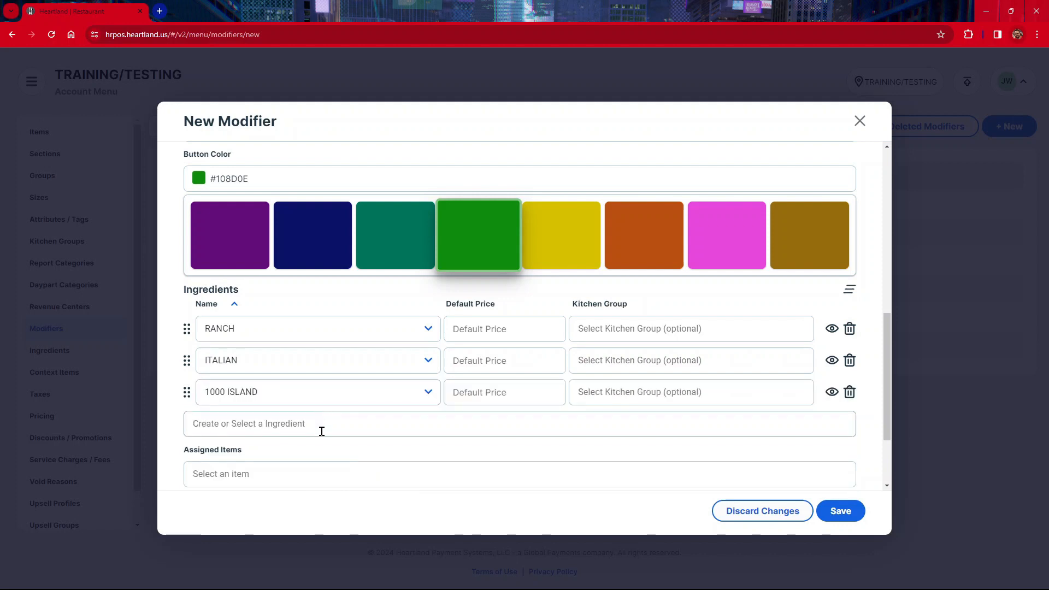
pyautogui.click(322, 426)
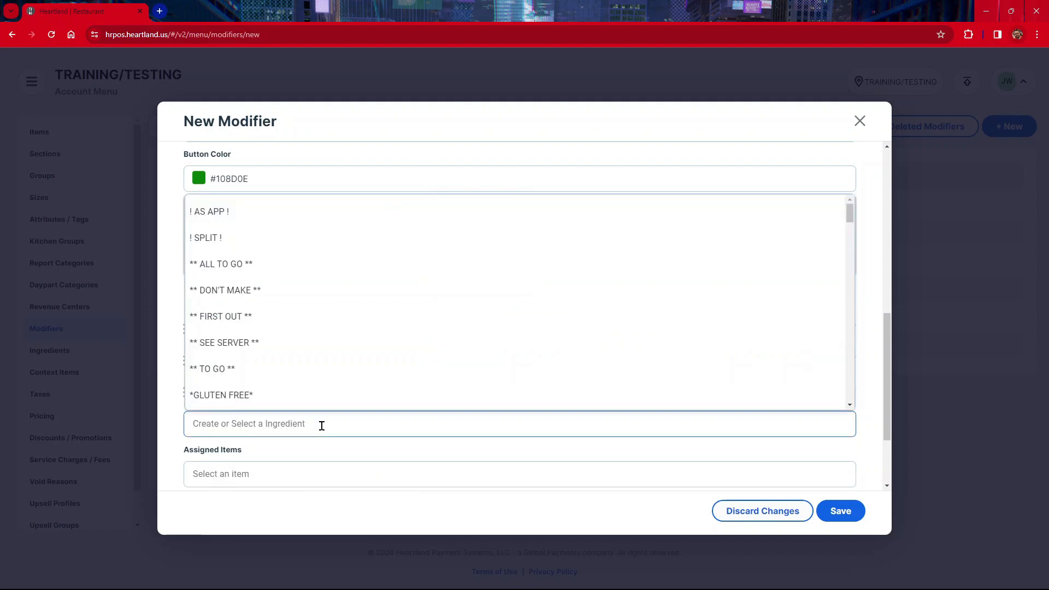
pyautogui.write('HONEY MU')
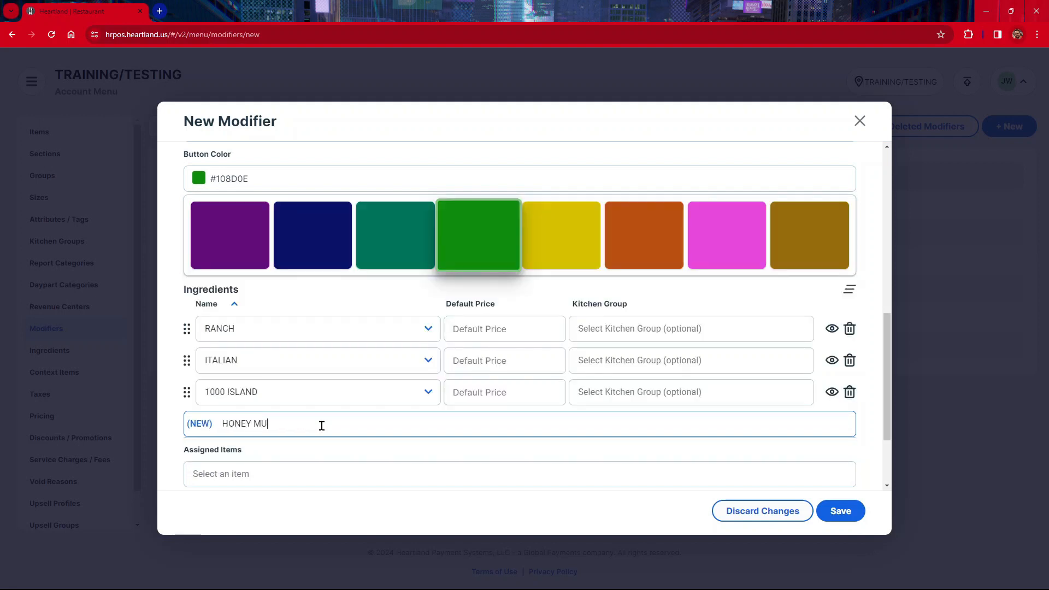
pyautogui.write('STARD')
pyautogui.press('Return')
# Find the existing -- NO DRESSING -- ingredient and add it to the modifier's ingredients.
pyautogui.click(322, 450)
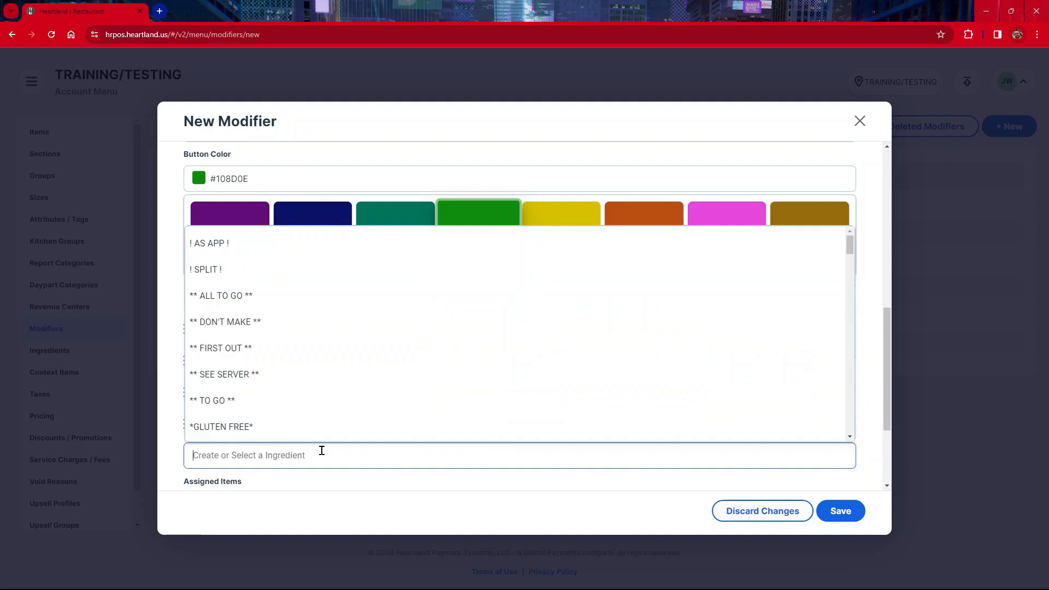
pyautogui.write('NO D')
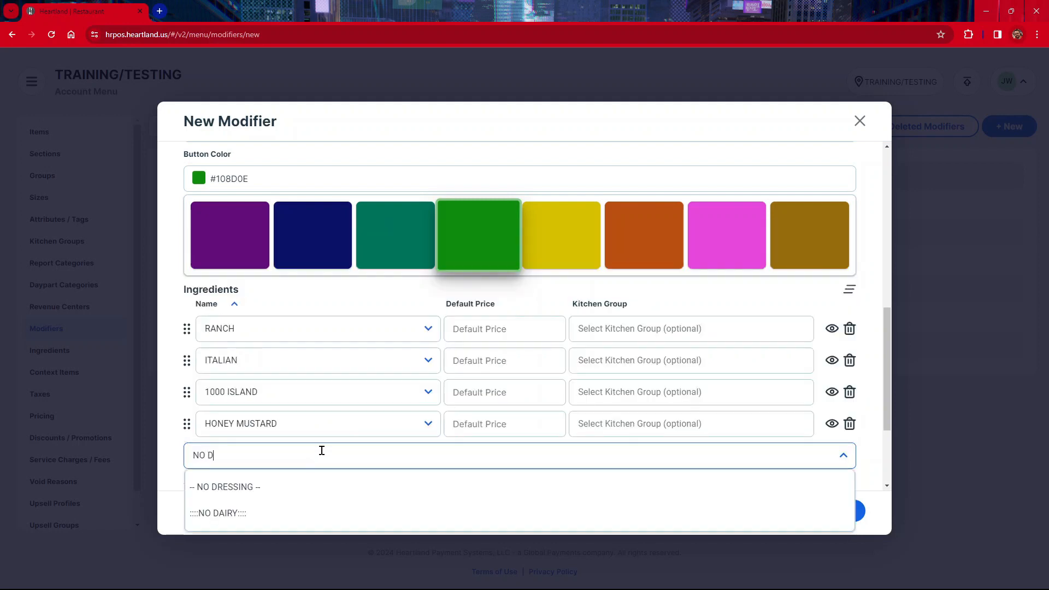
pyautogui.write('RE')
pyautogui.click(322, 486)
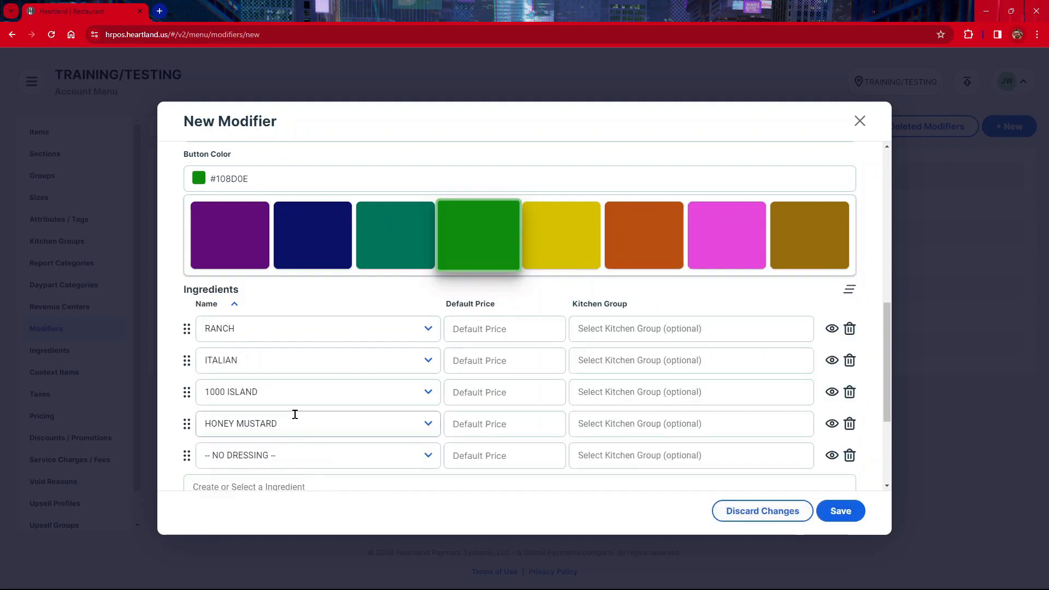
# Sort the modifier's ingredients by name in ascending order.
pyautogui.scroll(-1, 295, 415)
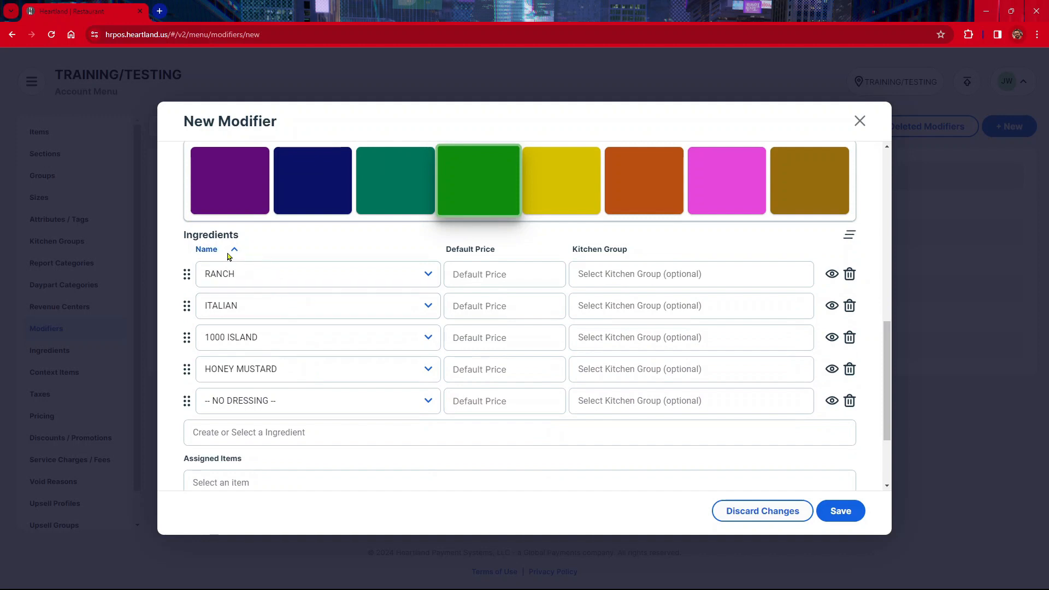
pyautogui.click(227, 252)
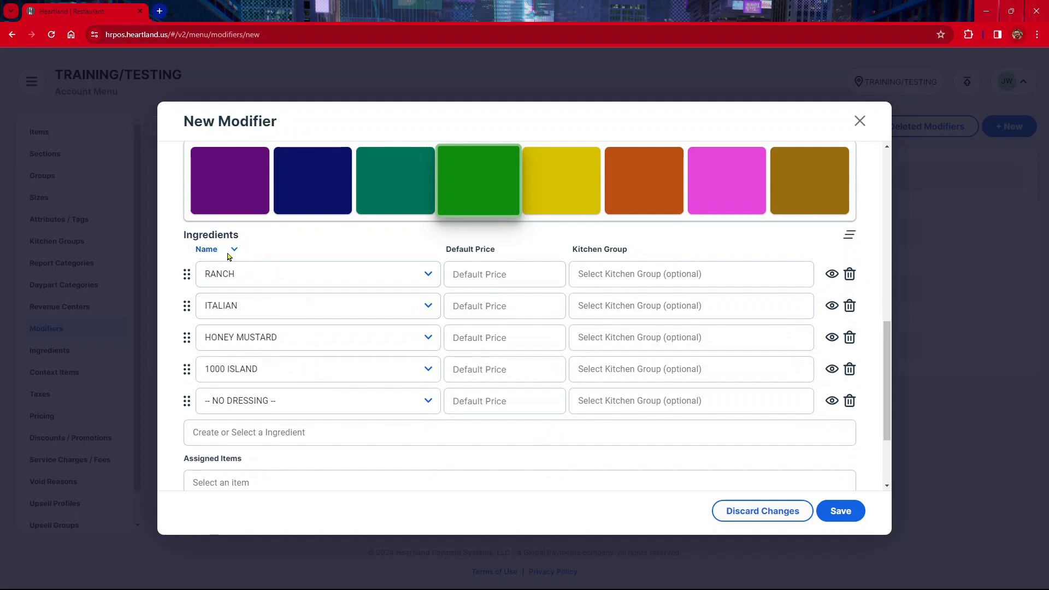
pyautogui.click(228, 253)
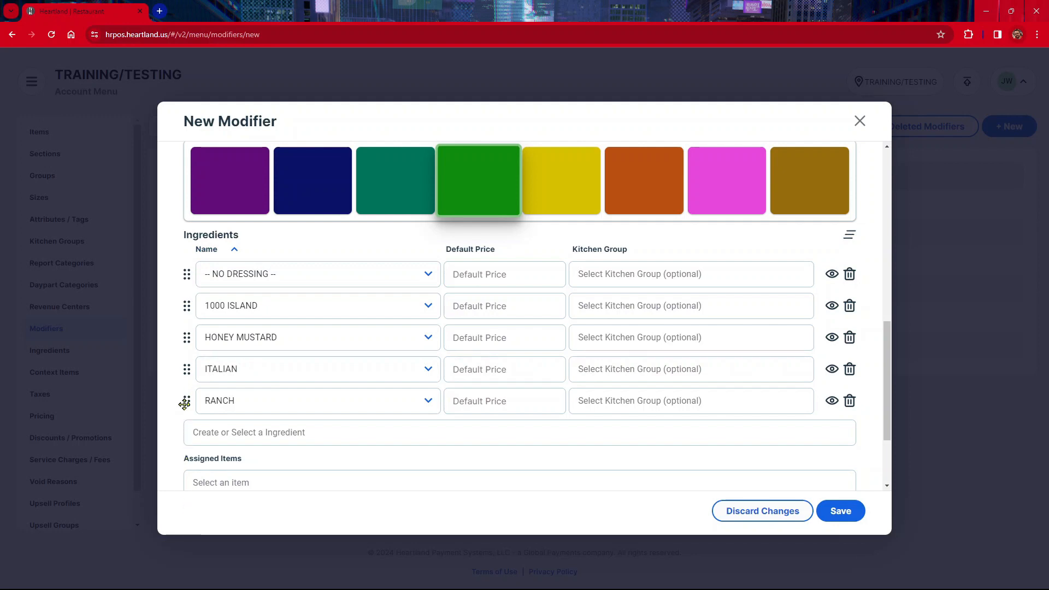
pyautogui.moveTo(186, 401); pyautogui.dragTo(218, 416)
# Set the default price to .50 for the 1000 ISLAND, HONEY MUSTARD, ITALIAN and RANCH ingredients.
pyautogui.click(543, 318)
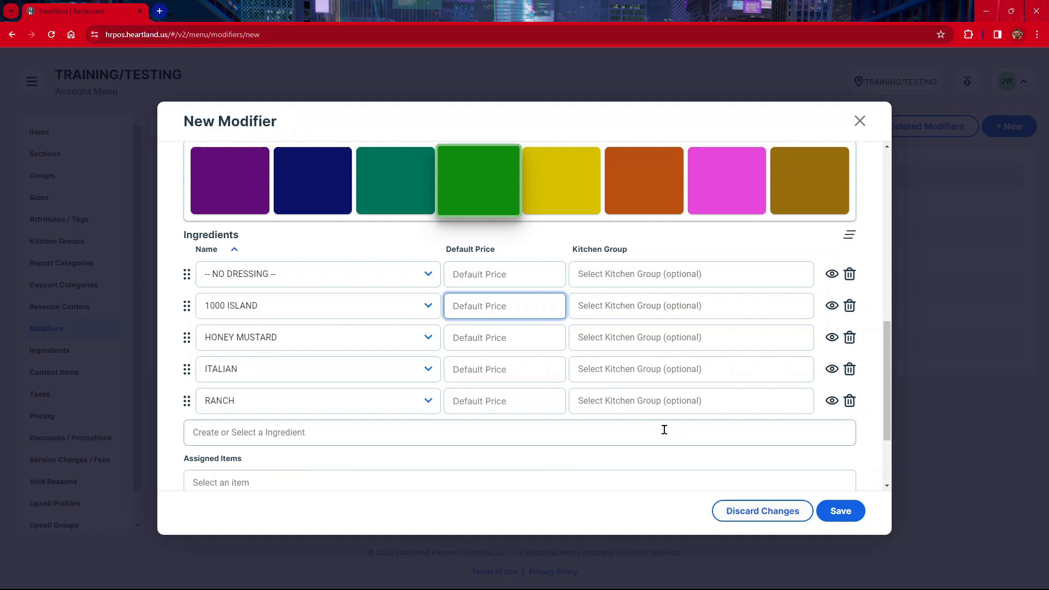
pyautogui.write('.50')
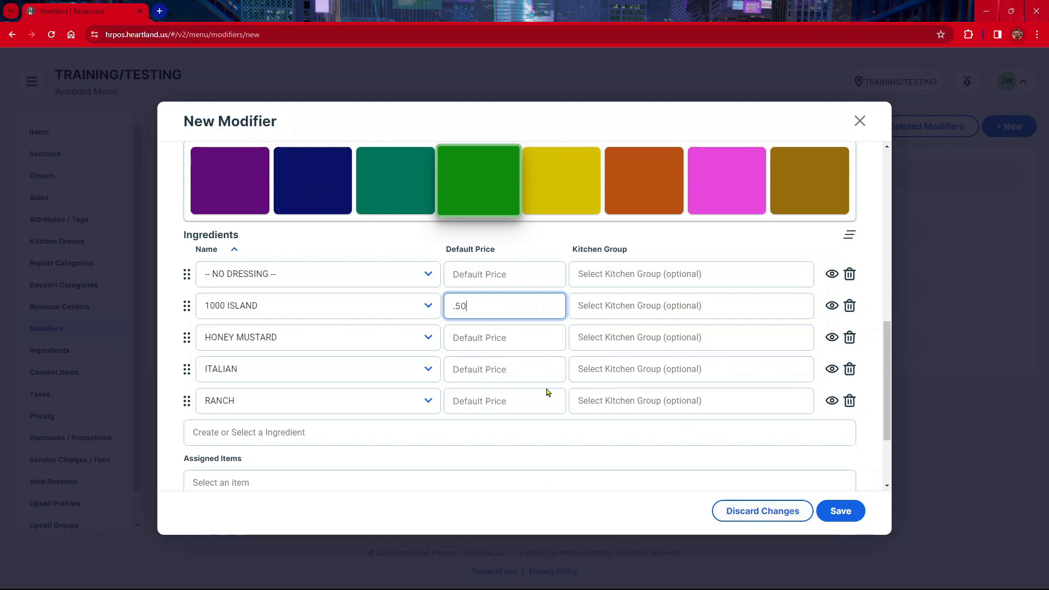
pyautogui.click(538, 336)
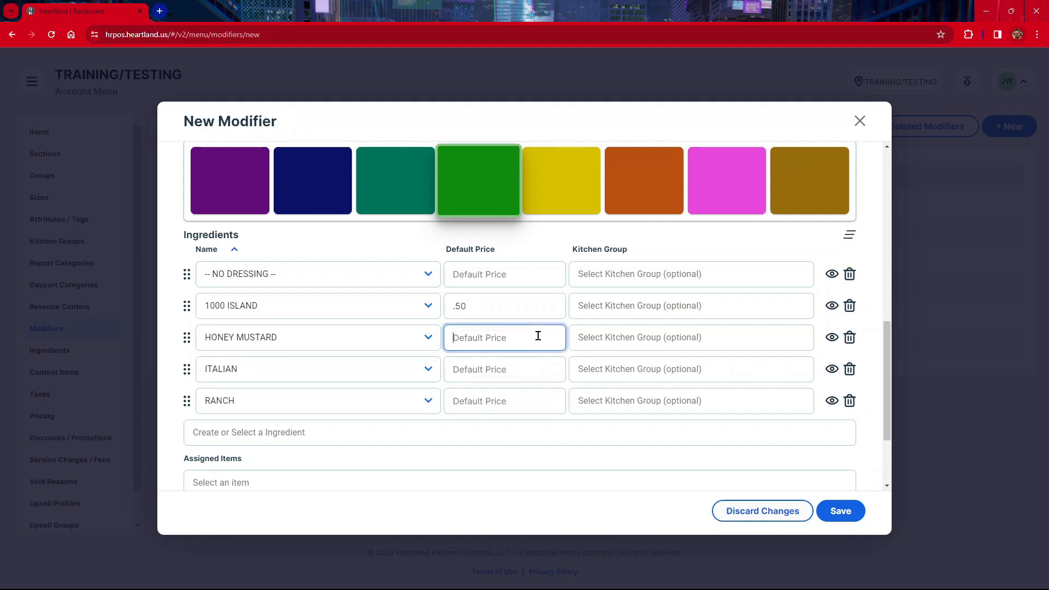
pyautogui.write('.5')
pyautogui.click(528, 375)
pyautogui.write('.5')
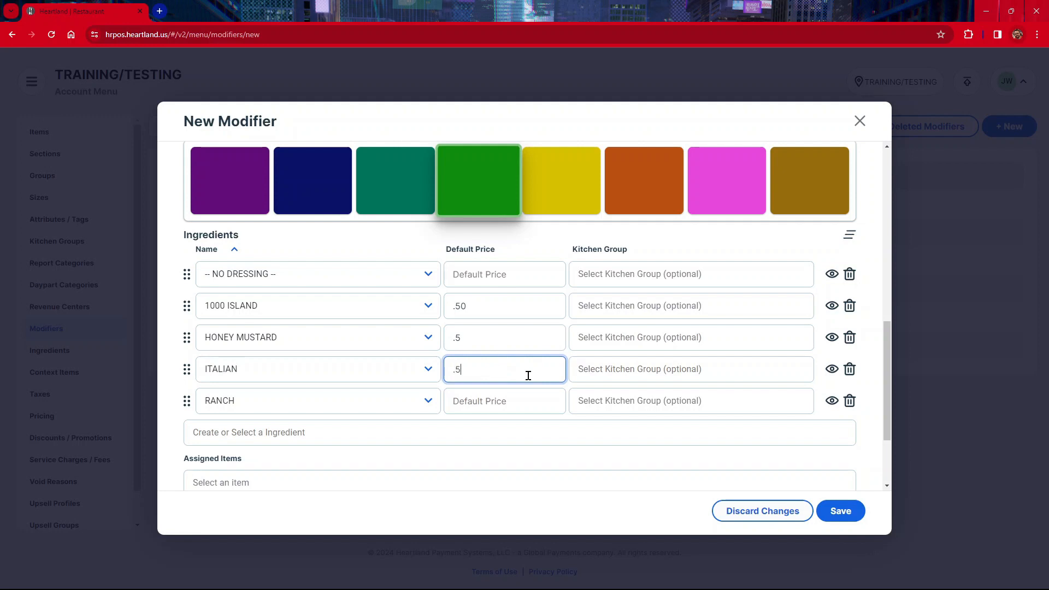
pyautogui.click(534, 394)
pyautogui.write('.5')
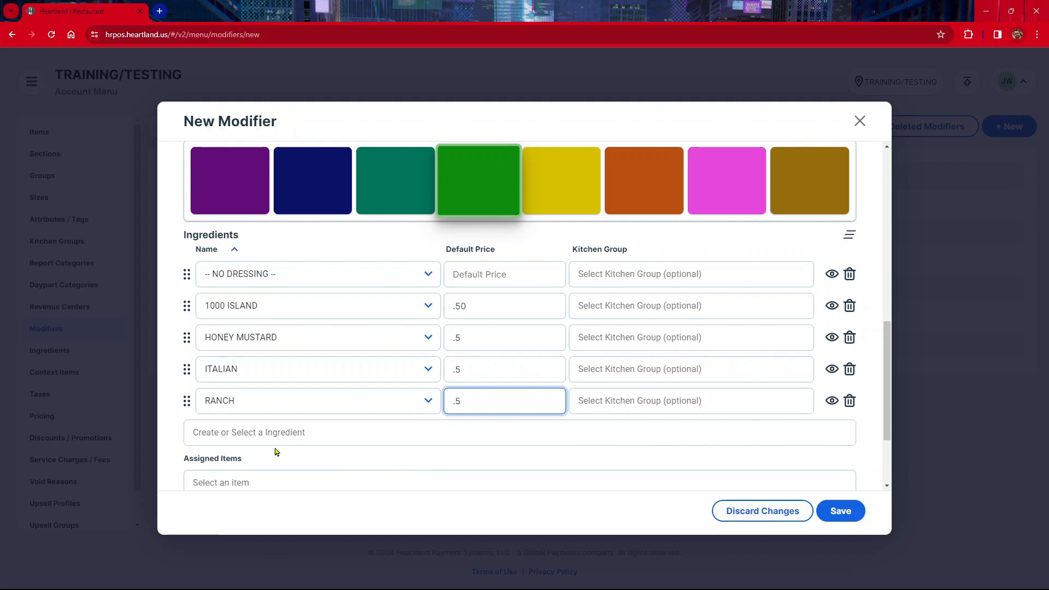
# Save the new dressing modifier and close it to return to the modifiers list.
pyautogui.scroll(-3, 275, 452)
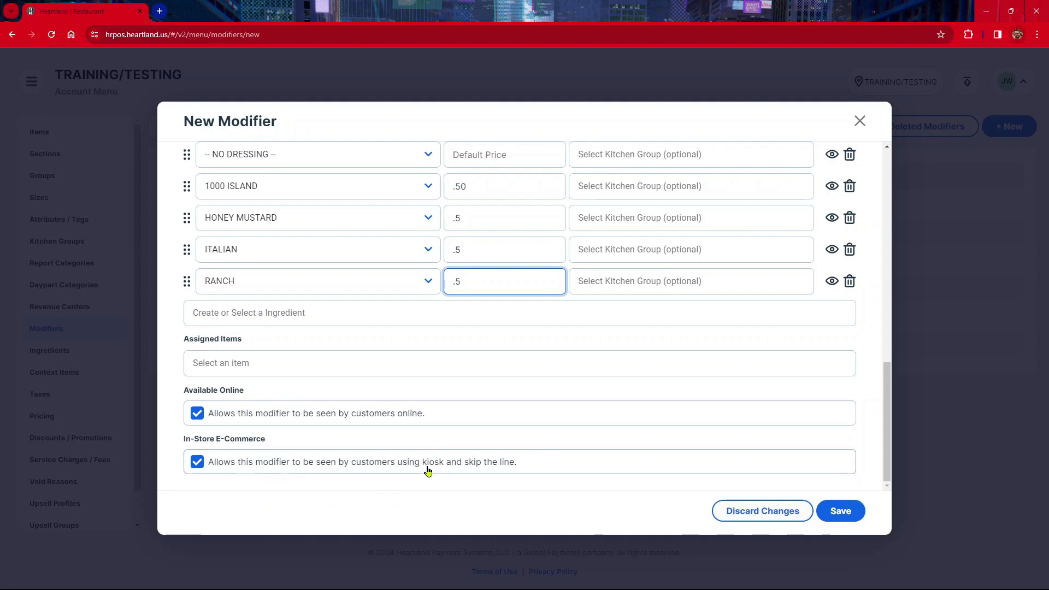
pyautogui.click(859, 512)
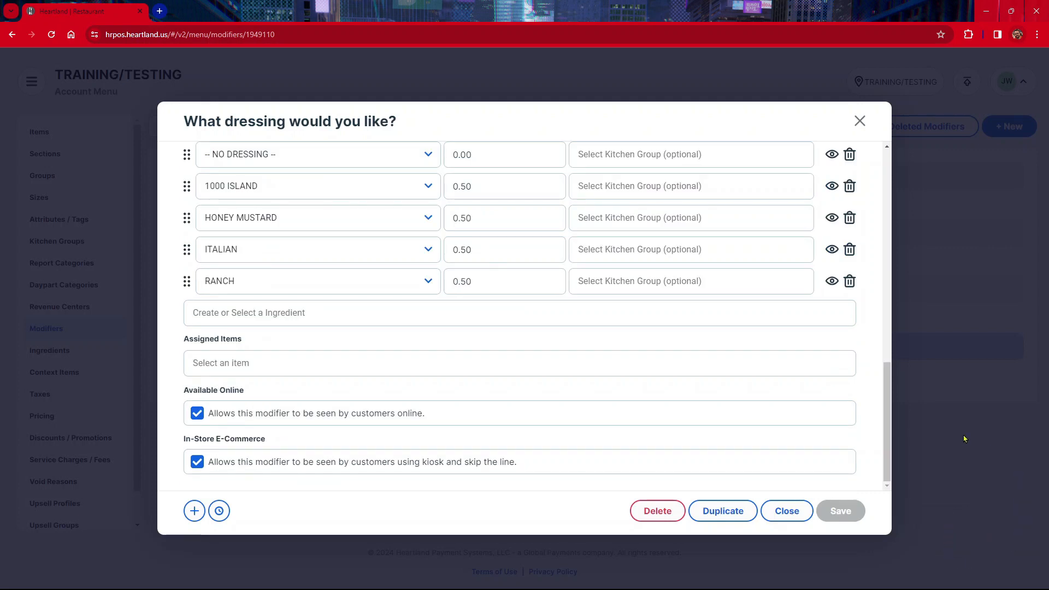
pyautogui.click(859, 123)
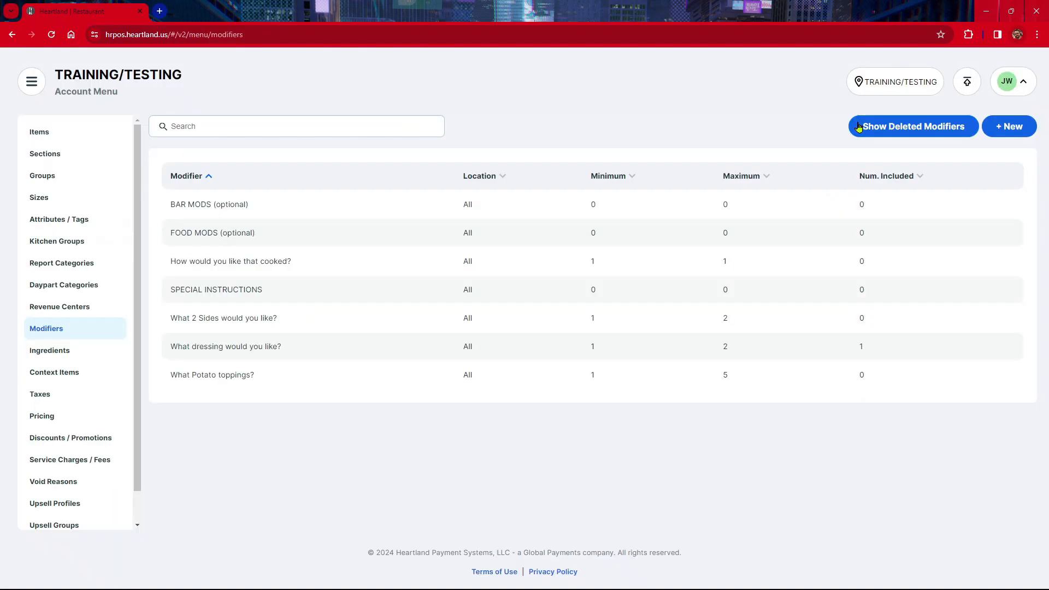